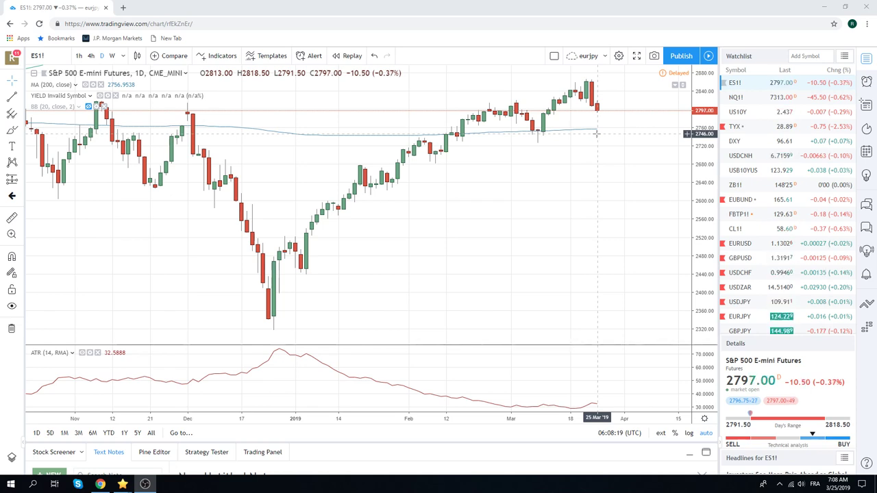
Open the Gold Futures (GC1!) chart from the watchlist and zoom out to review it
scroll(791, 210, down, 1)
scroll(791, 209, down, 6)
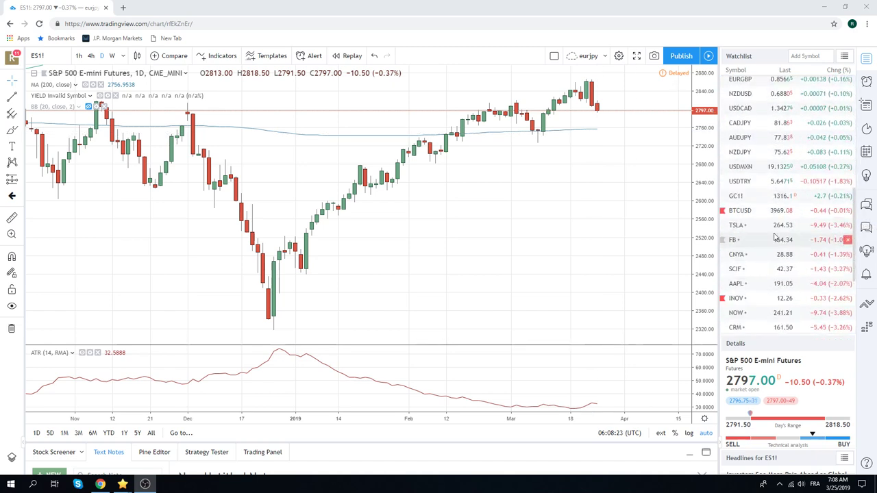
click(735, 178)
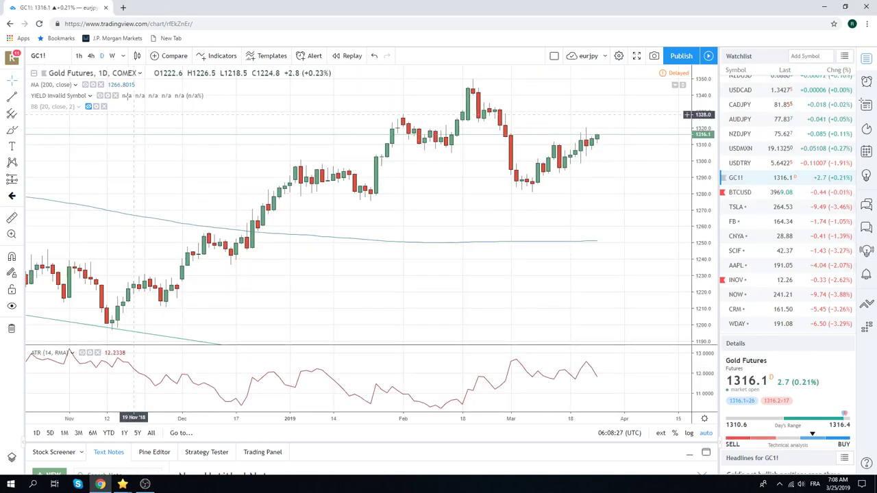
scroll(468, 209, down, 5)
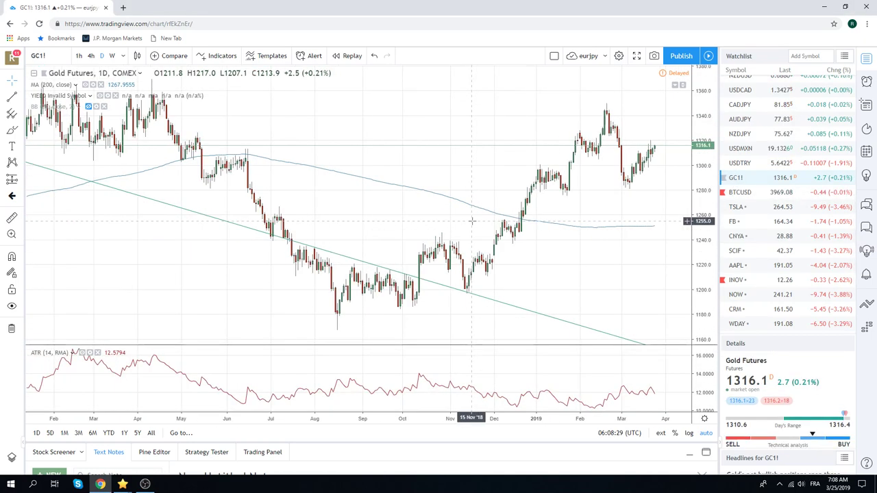
scroll(769, 283, up, 1)
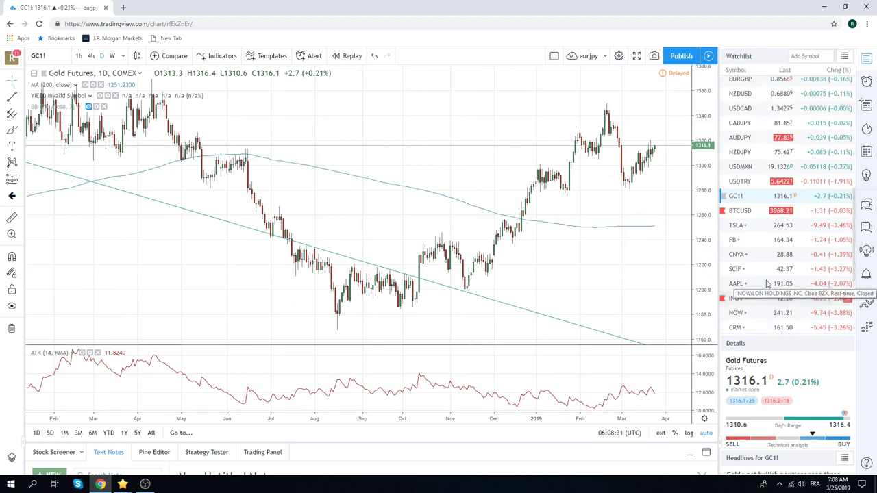
scroll(768, 283, up, 5)
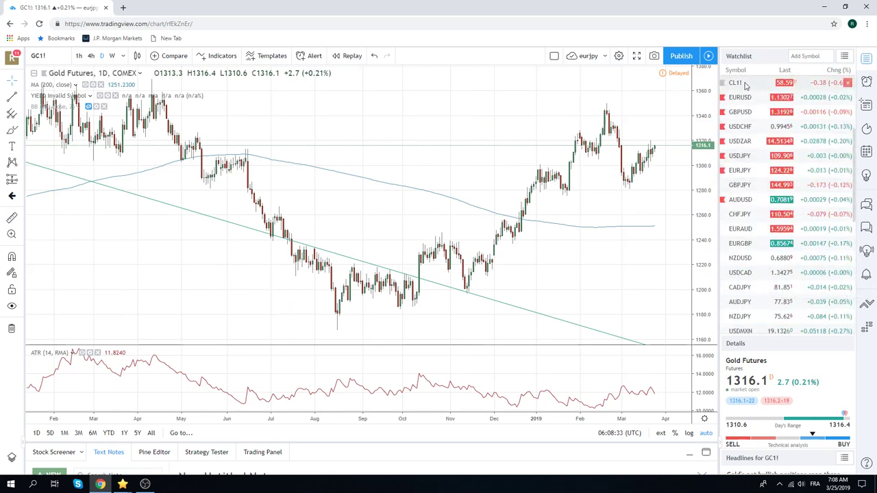
Check Light Crude Oil Futures (CL1!), then return to the S&P 500 E-mini (ES1!) chart
click(744, 83)
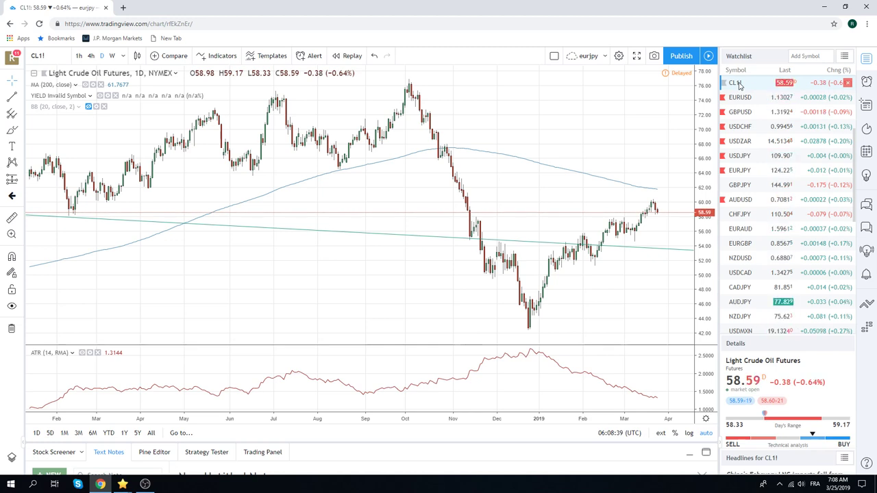
scroll(748, 171, up, 4)
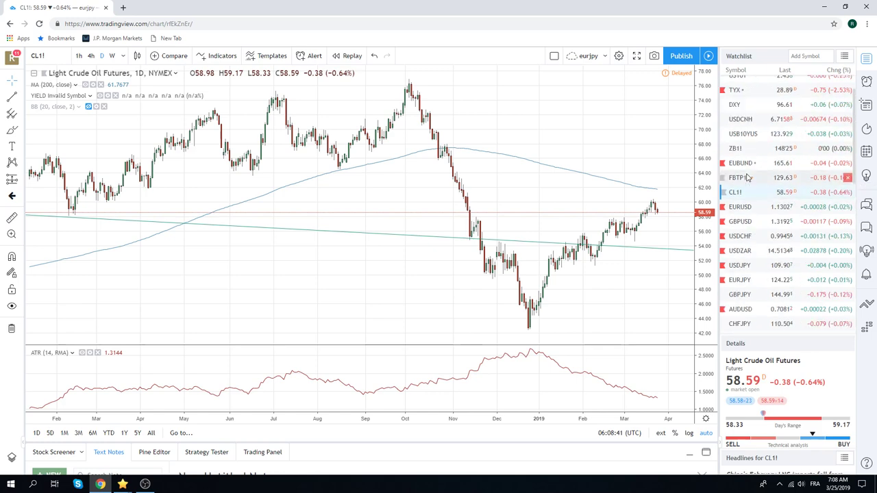
click(739, 82)
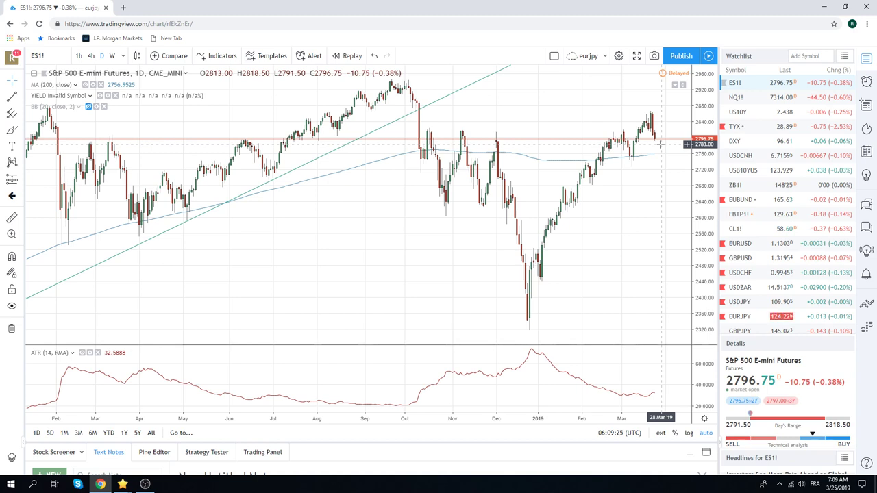
scroll(750, 192, down, 5)
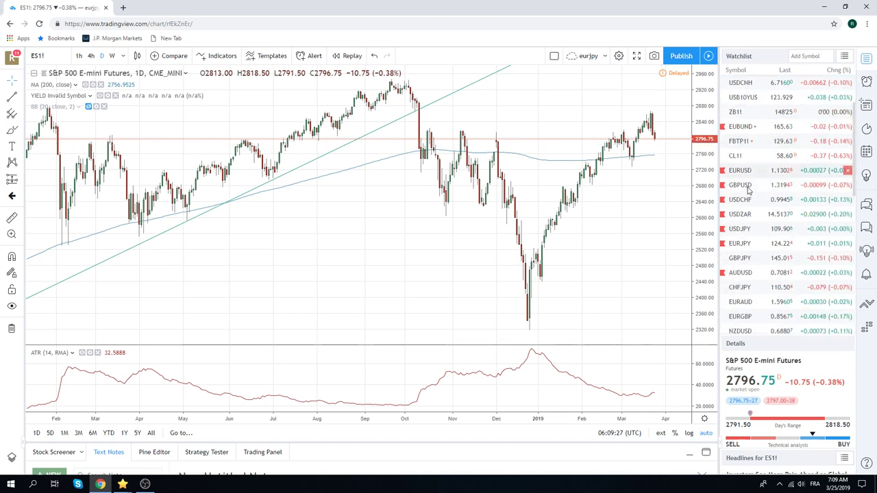
scroll(750, 192, down, 6)
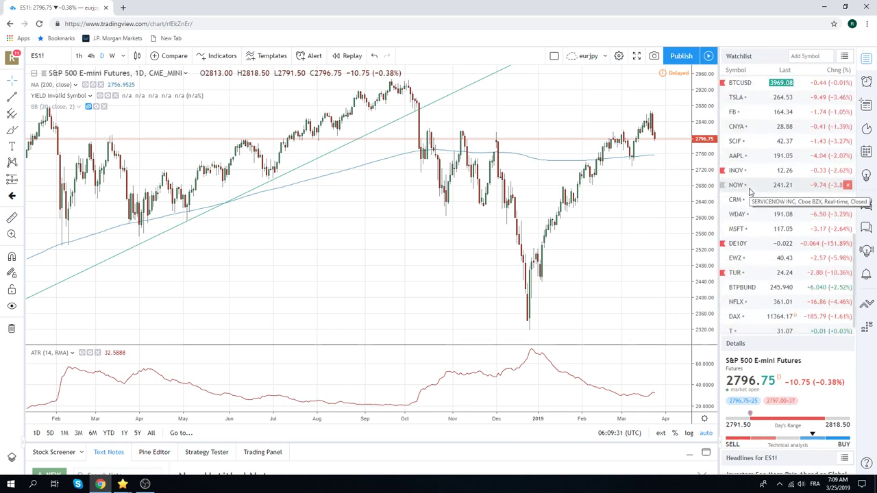
scroll(750, 192, down, 1)
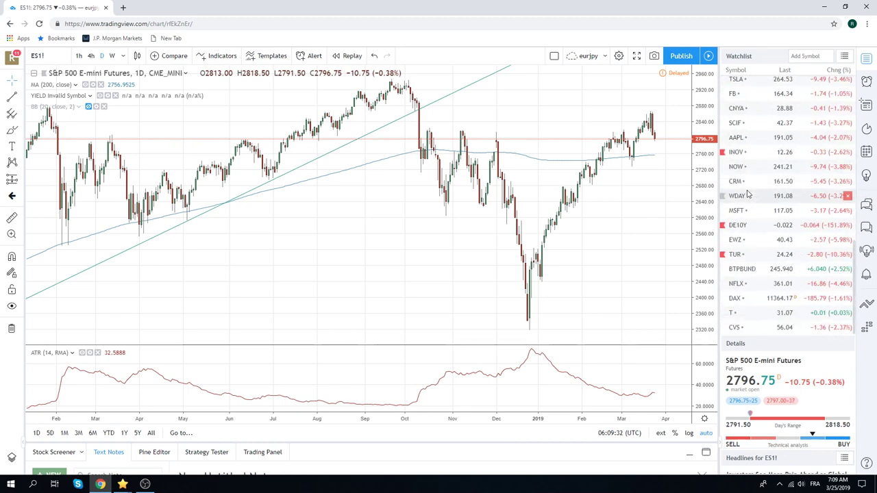
Load the DE10Y daily chart and return the watchlist to its top
click(738, 229)
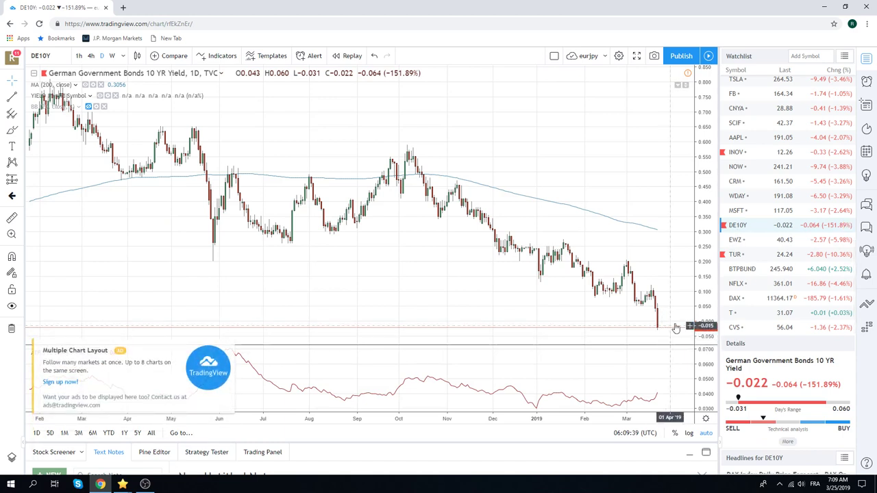
scroll(775, 290, up, 10)
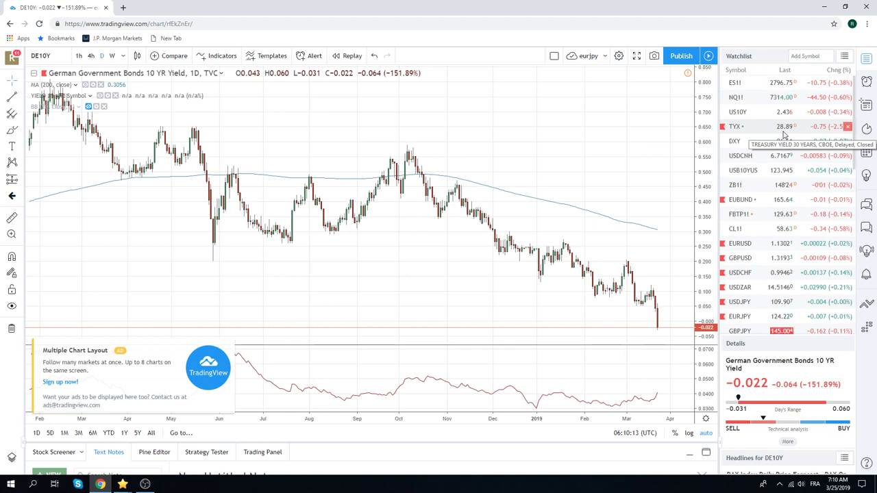
View EURUSD on 1h candles, then load the hourly EURJPY chart
click(748, 245)
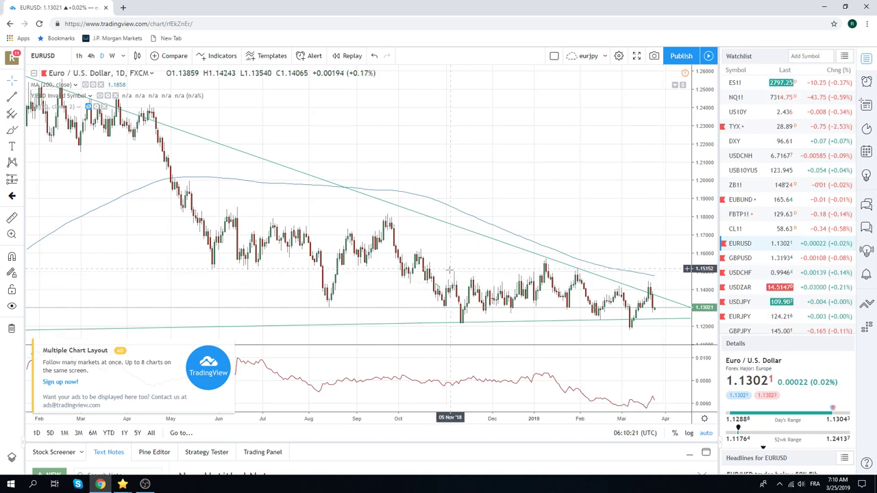
click(79, 56)
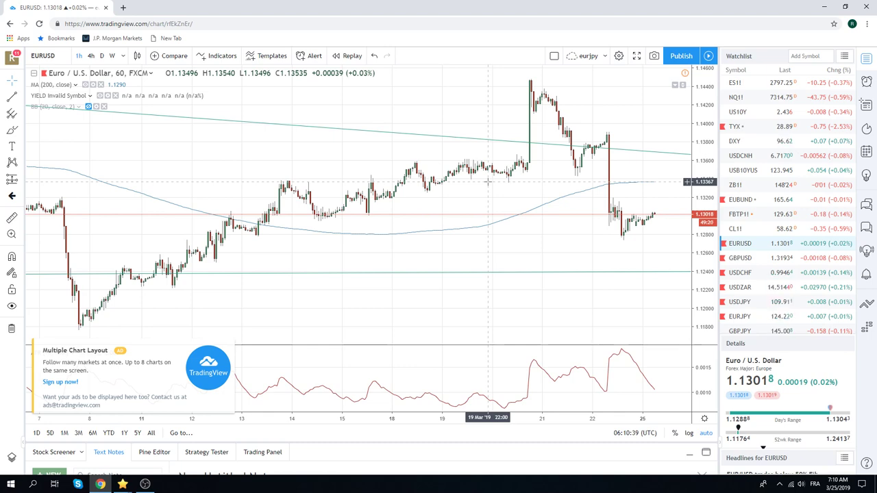
click(746, 321)
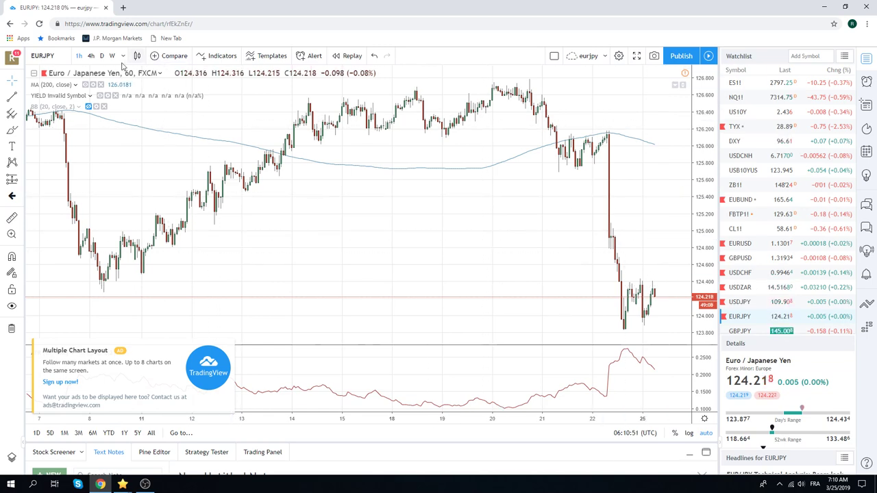
Switch the EURJPY chart interval from 1h to 1D
click(101, 55)
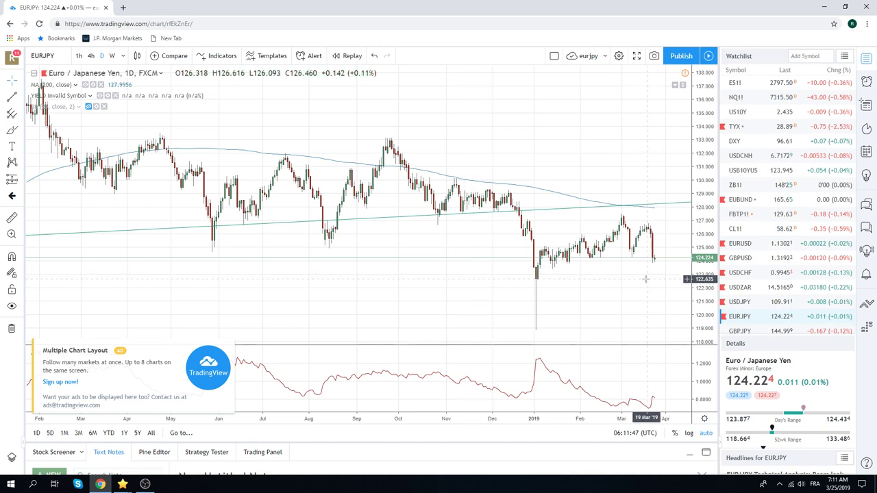
Load the EURUSD daily chart from the watchlist
click(741, 243)
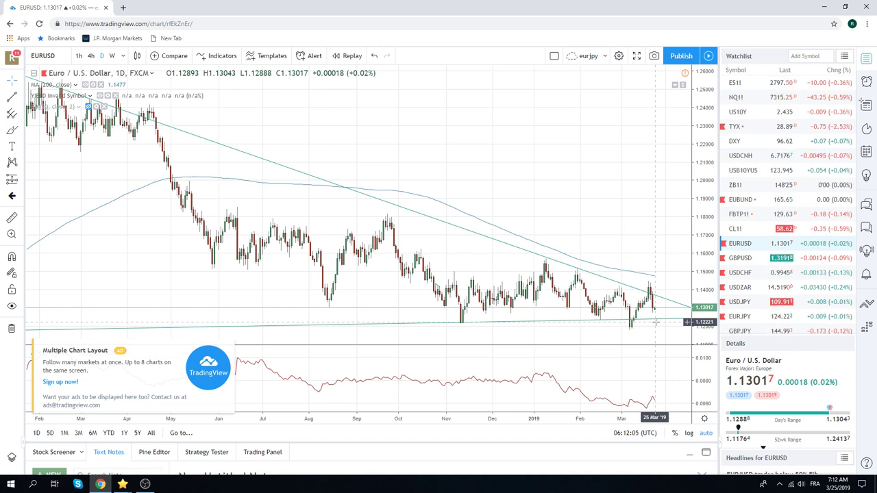
Load the USDZAR daily chart from the right-hand watchlist
click(741, 287)
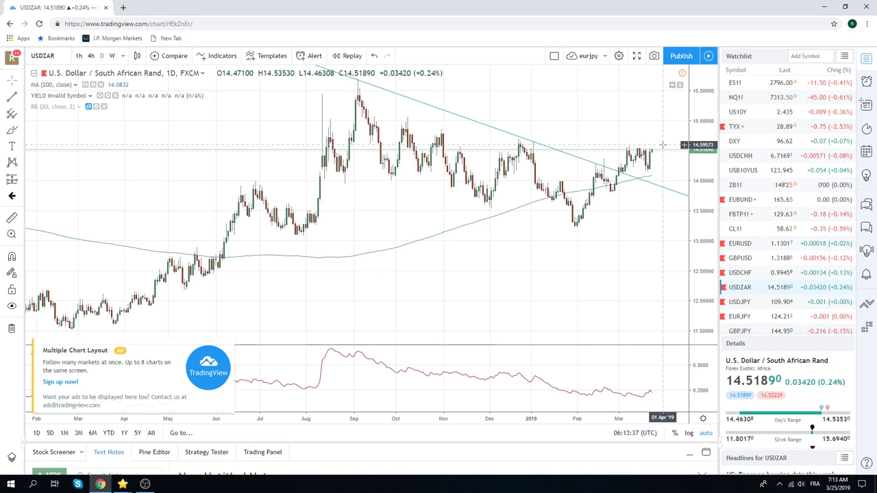
Load the AUDUSD daily chart from further down the watchlist
scroll(786, 206, down, 1)
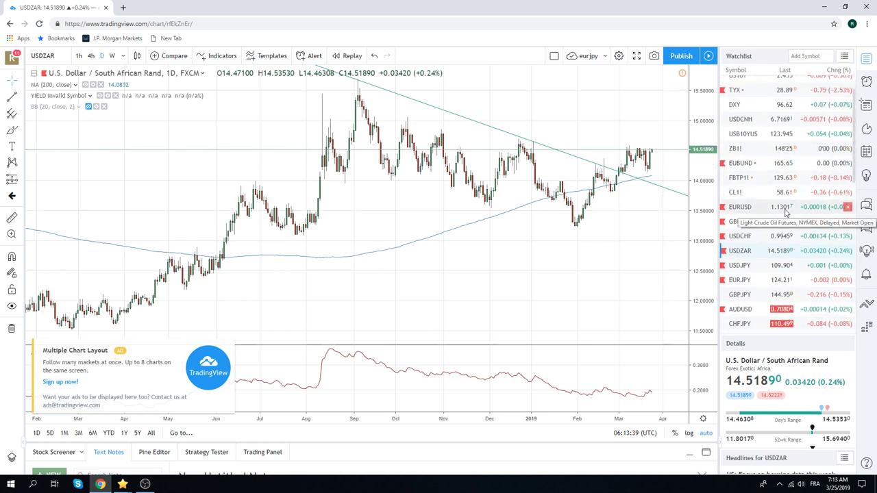
click(743, 309)
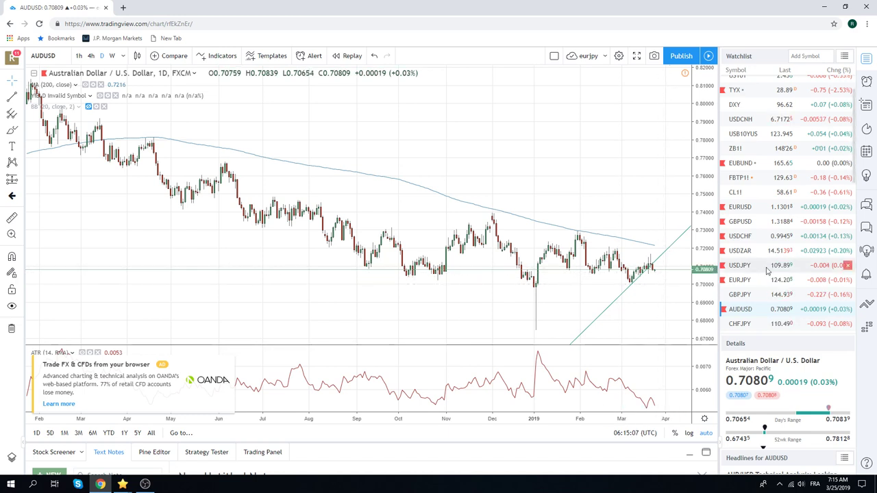
scroll(773, 273, up, 2)
scroll(773, 272, down, 2)
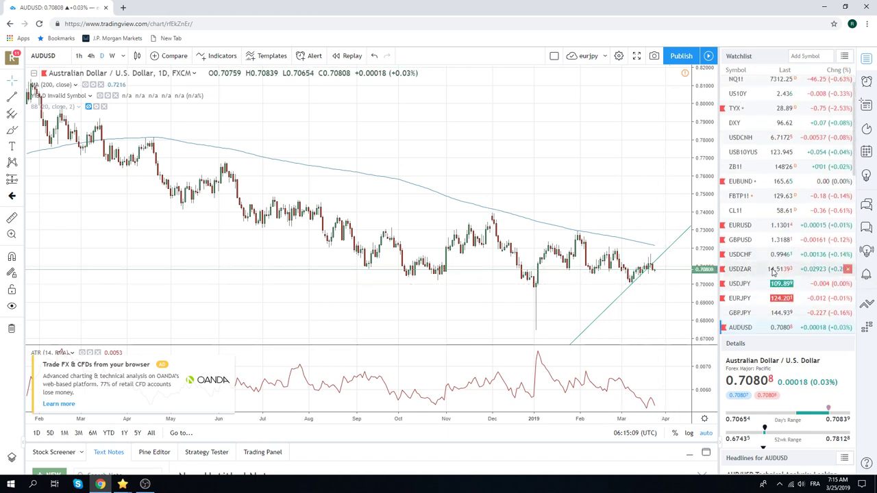
scroll(773, 273, down, 2)
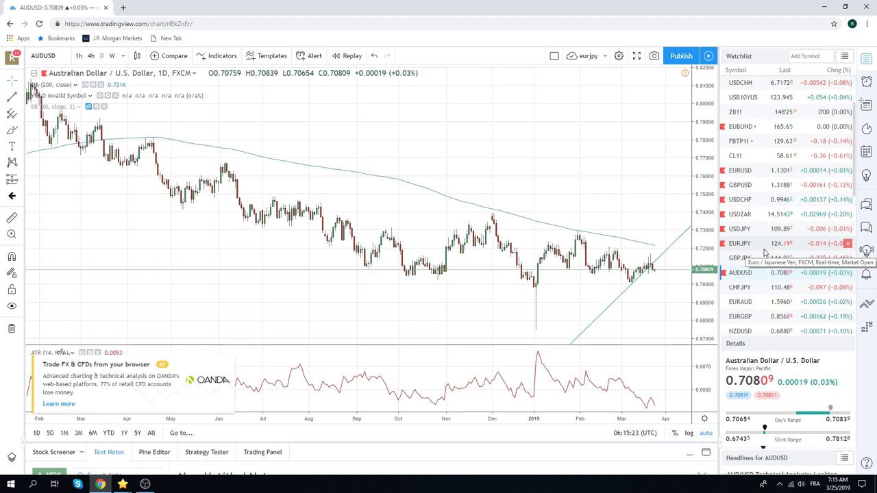
scroll(752, 237, down, 5)
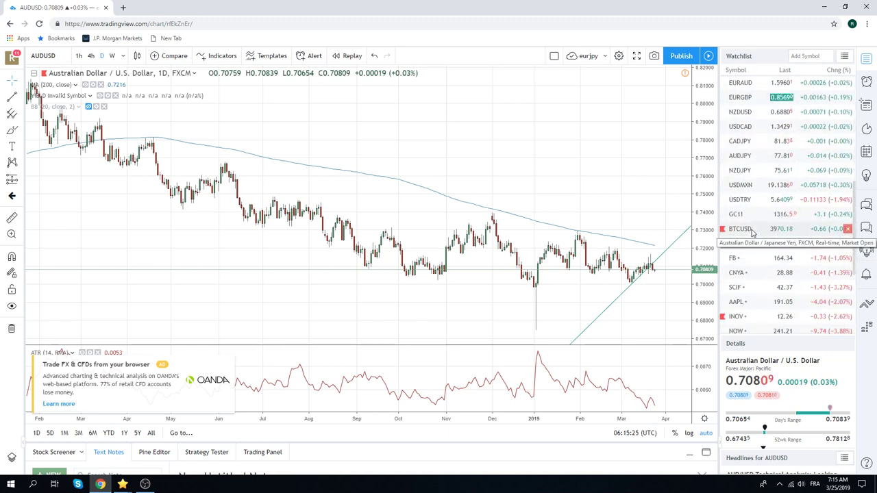
scroll(784, 274, up, 3)
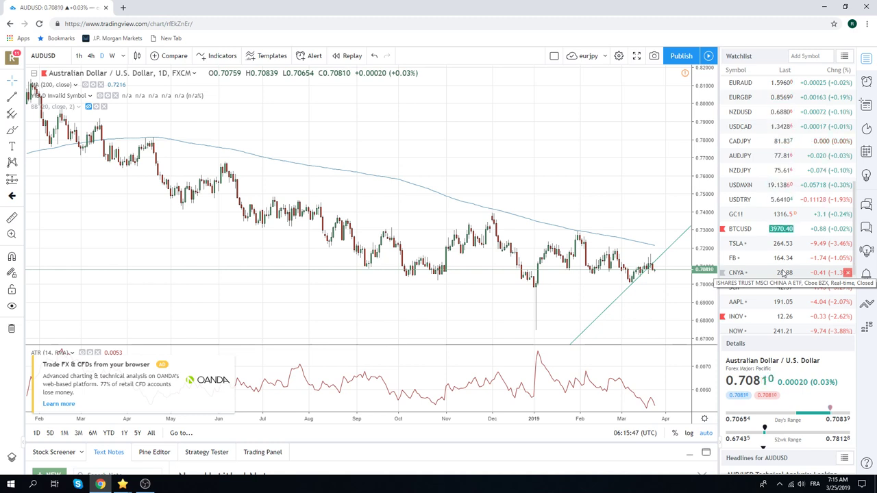
scroll(781, 271, up, 5)
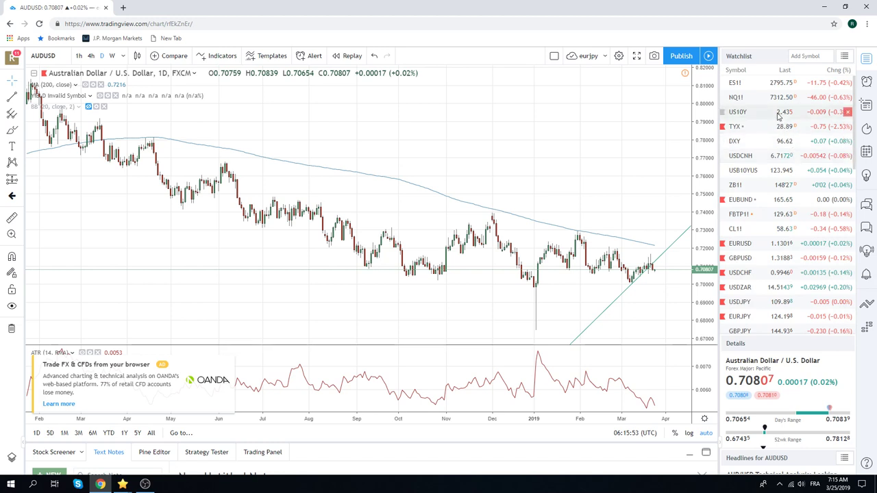
scroll(762, 233, down, 3)
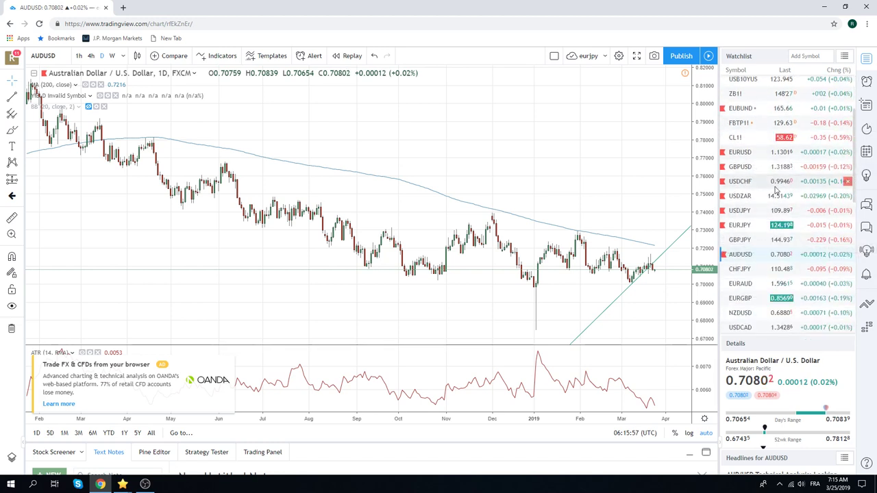
scroll(776, 190, down, 2)
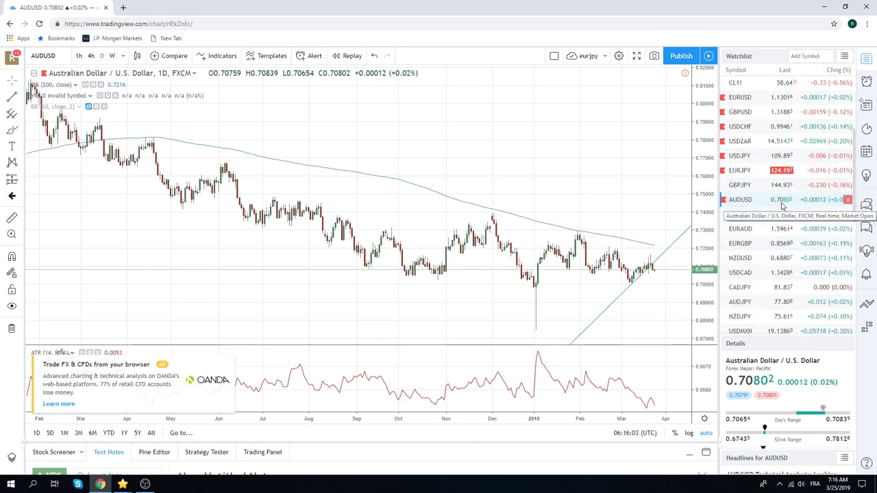
scroll(783, 206, down, 2)
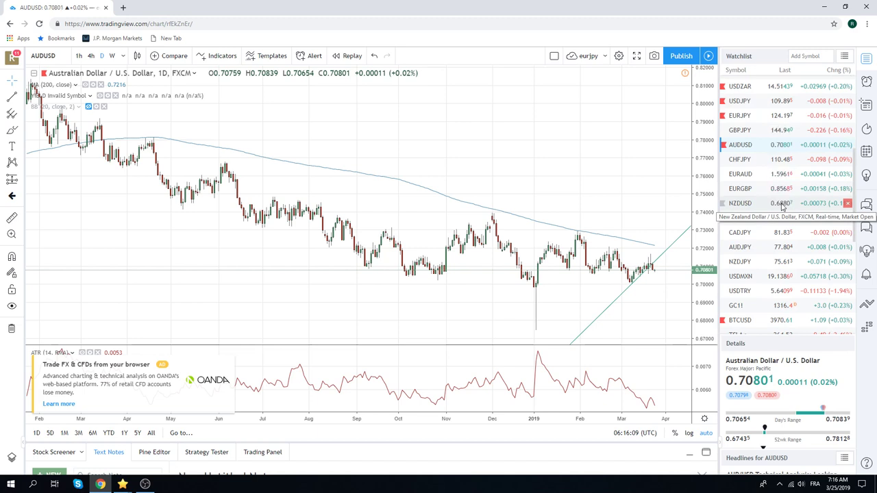
scroll(787, 251, up, 4)
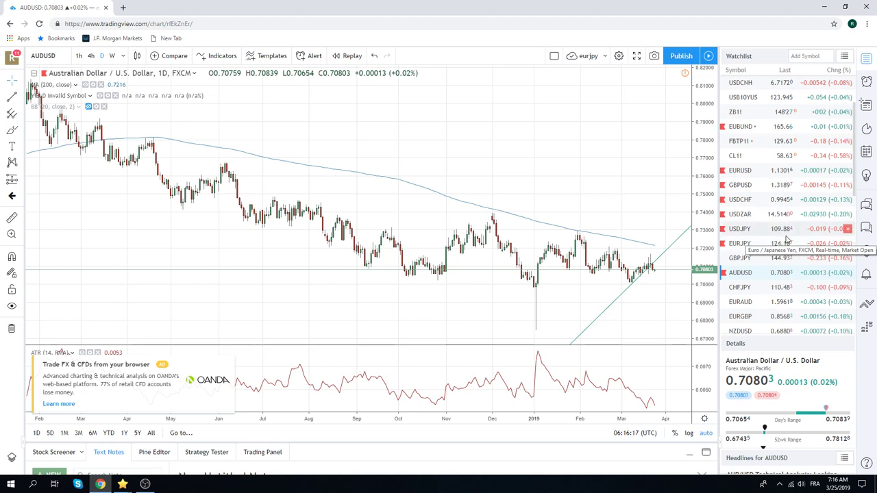
scroll(787, 241, down, 1)
scroll(781, 239, up, 4)
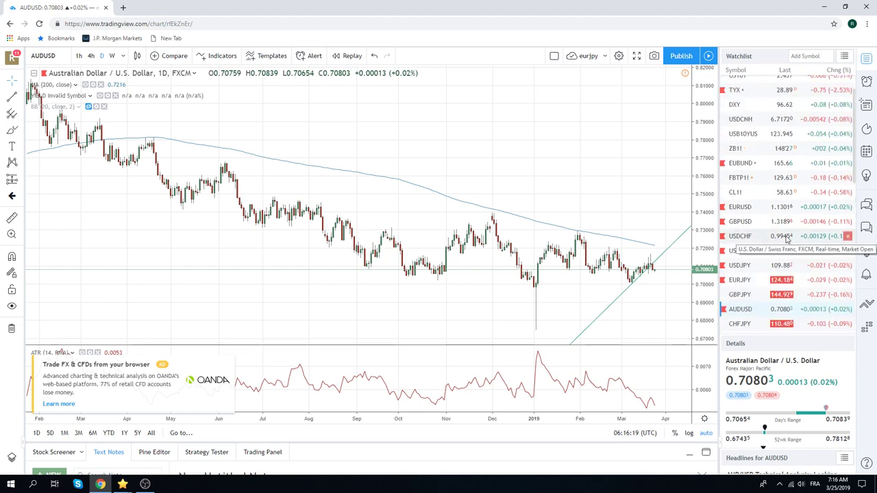